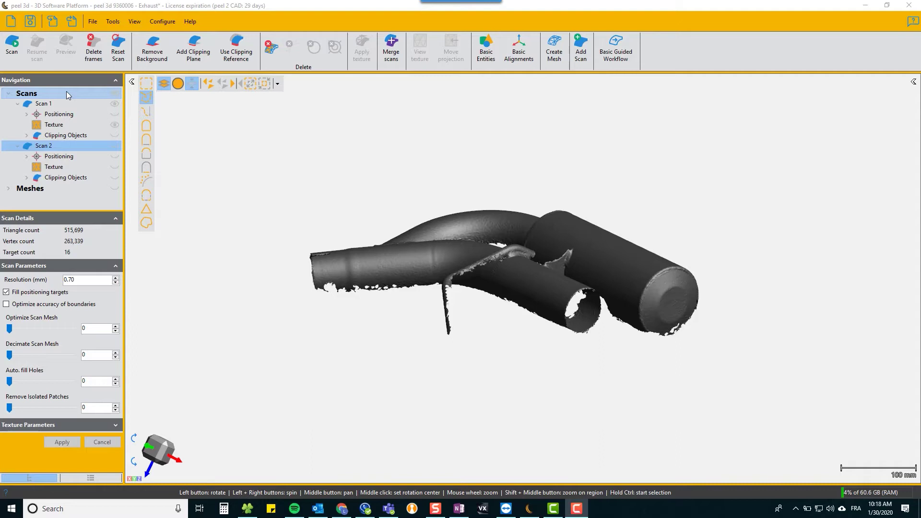
- Display Scan 1 and Scan 2 together and compare how the two exhaust scans are positioned
click(65, 103)
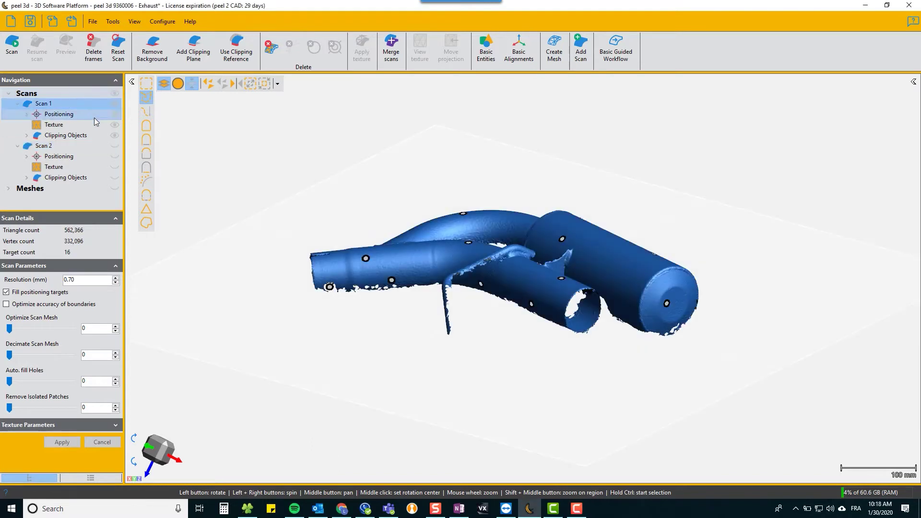
click(115, 149)
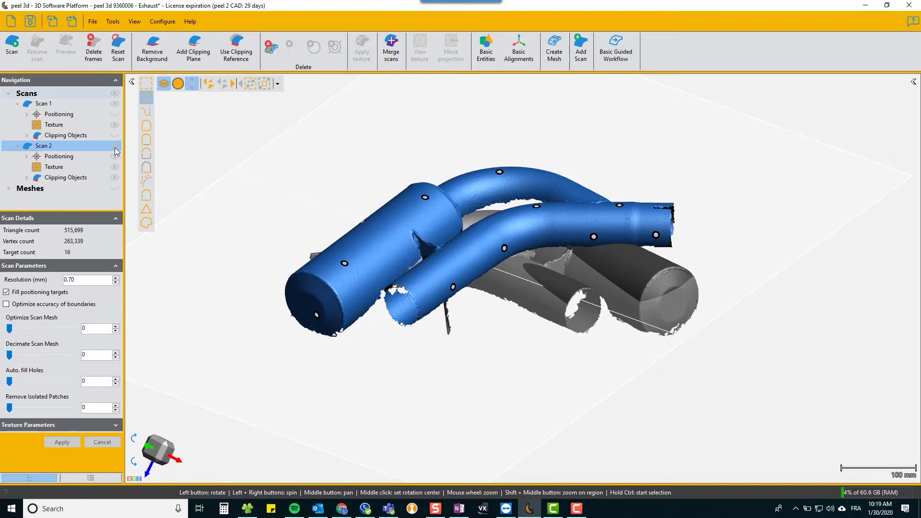
mouse_move(431, 229)
mouse_down()
mouse_move(456, 250)
mouse_move(418, 225)
mouse_up()
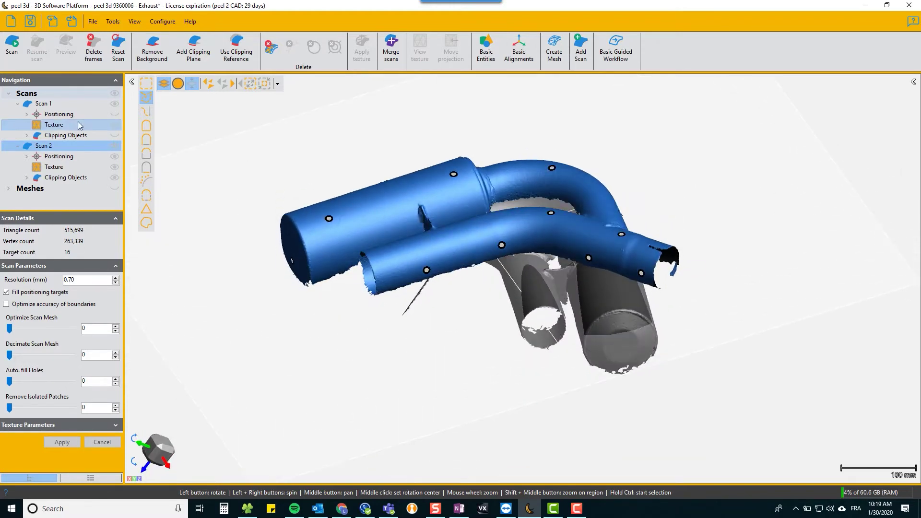
click(43, 103)
drag(480, 230, 511, 279)
drag(386, 301, 467, 291)
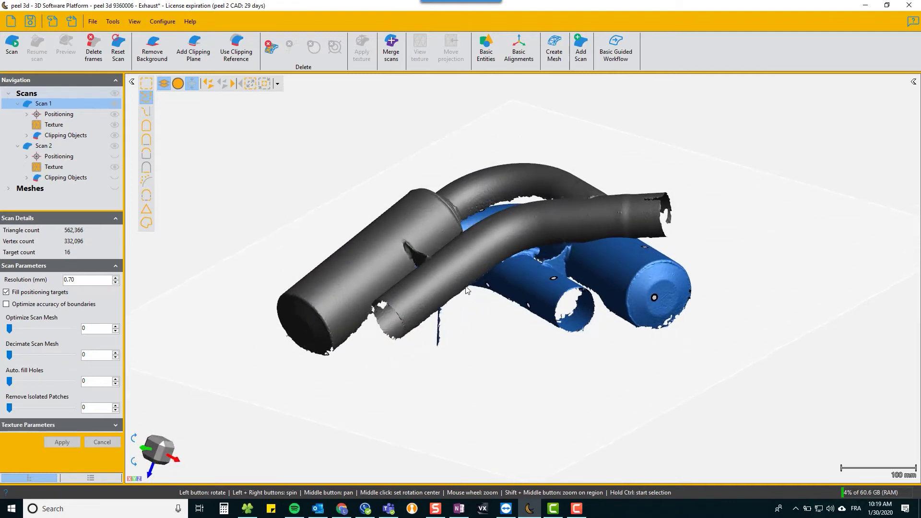
- Start merging Scan 2 onto Scan 1 with the original scans kept, and try a target best fit using 10 minimum match points
click(393, 53)
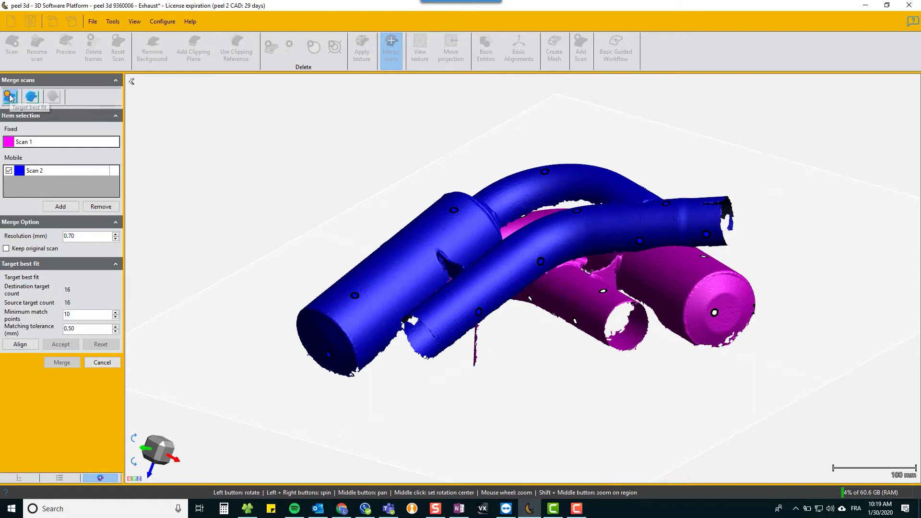
click(6, 249)
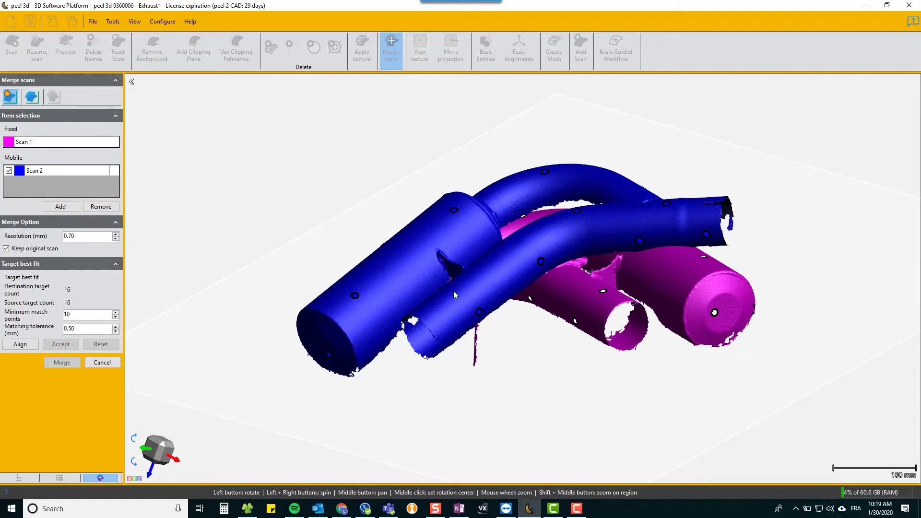
drag(454, 291, 491, 275)
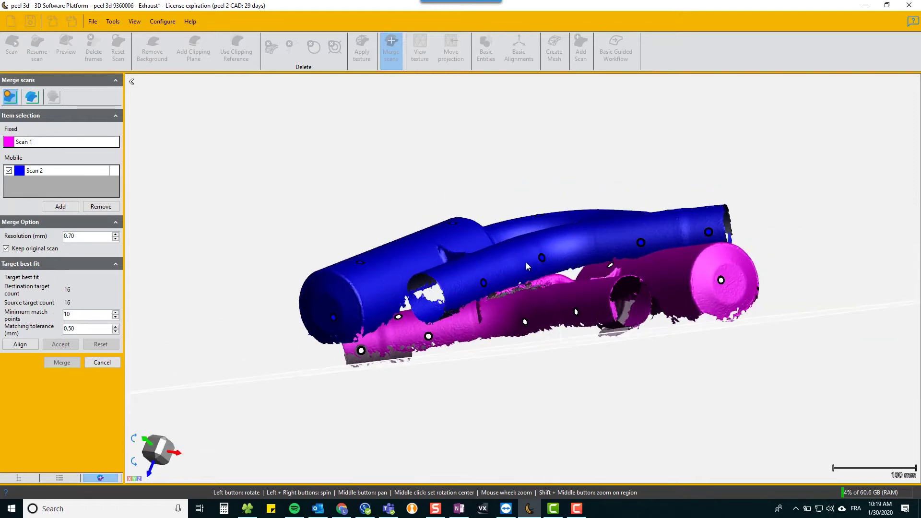
drag(350, 315, 515, 249)
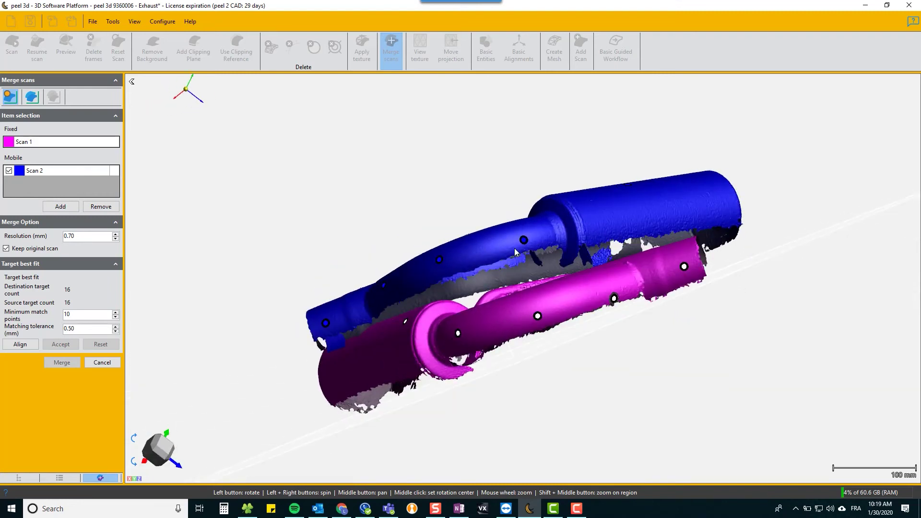
drag(383, 292, 409, 289)
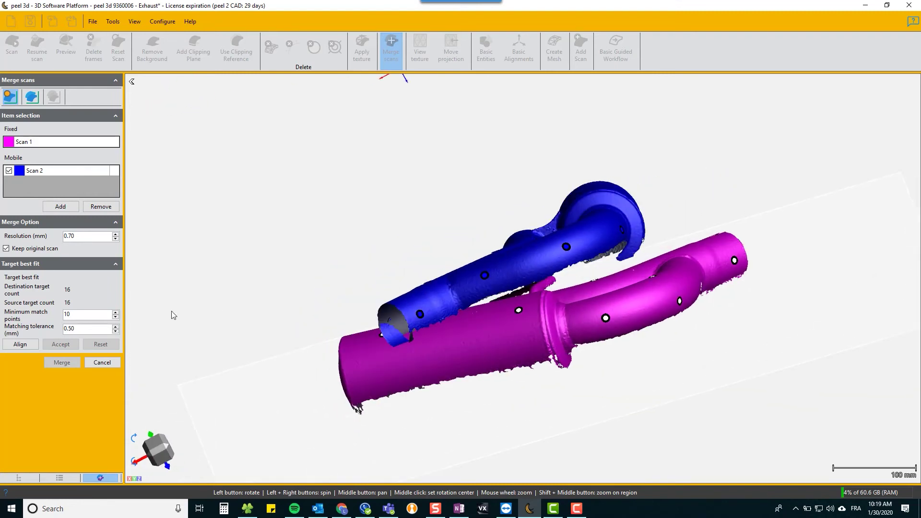
click(20, 344)
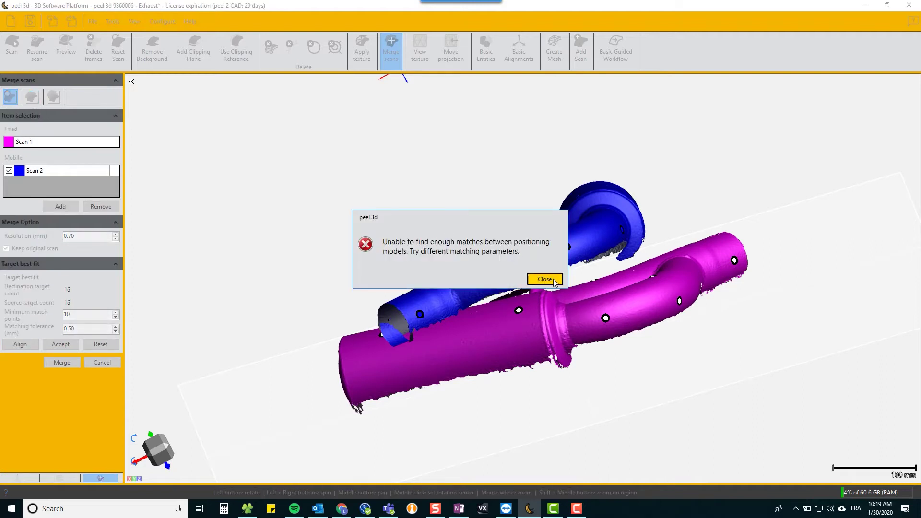
click(553, 280)
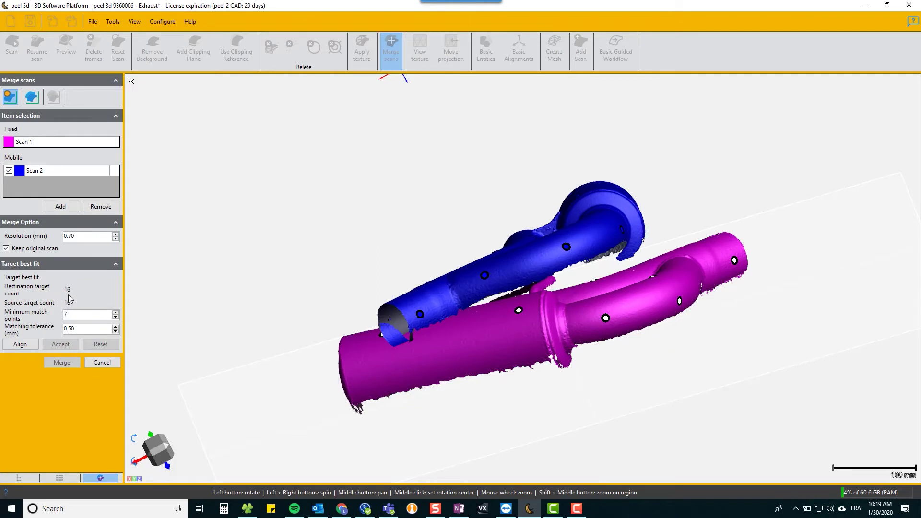
- Align Scan 2 to Scan 1 by target best fit with 7 minimum match points, accept the alignment and merge the scans
click(21, 344)
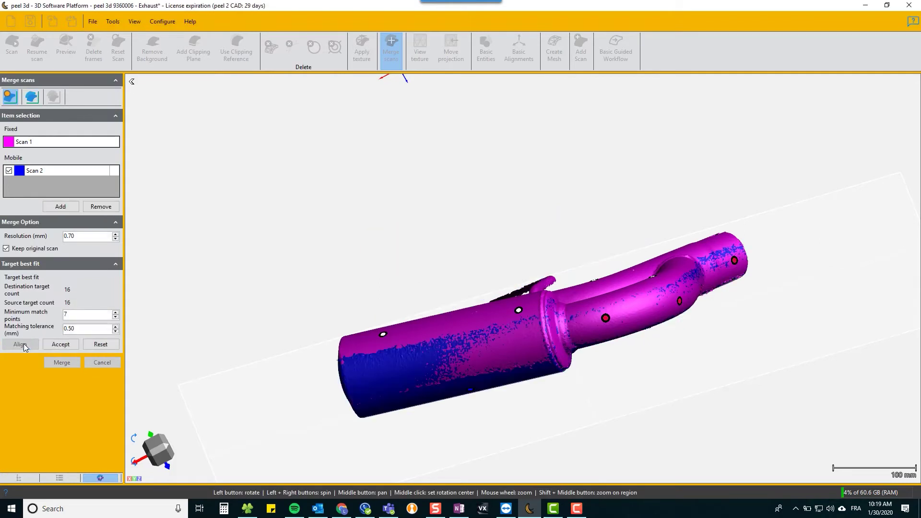
drag(576, 318, 670, 317)
click(70, 346)
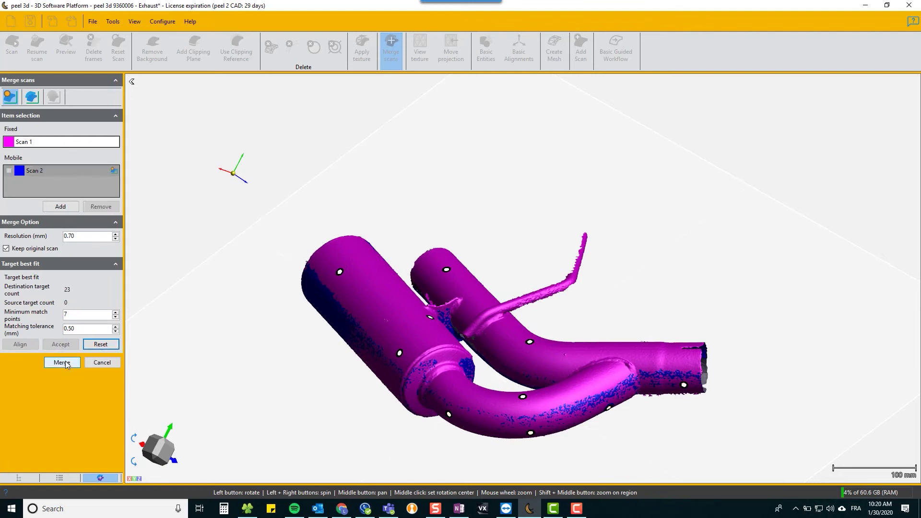
click(65, 364)
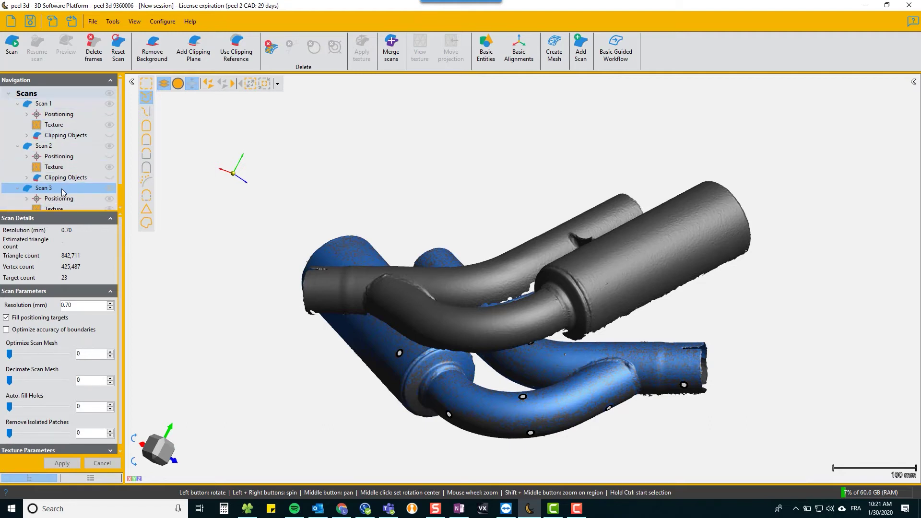
- Hide Scan 1 and Scan 2 and examine the merged Scan 3 on its own
click(109, 146)
click(110, 103)
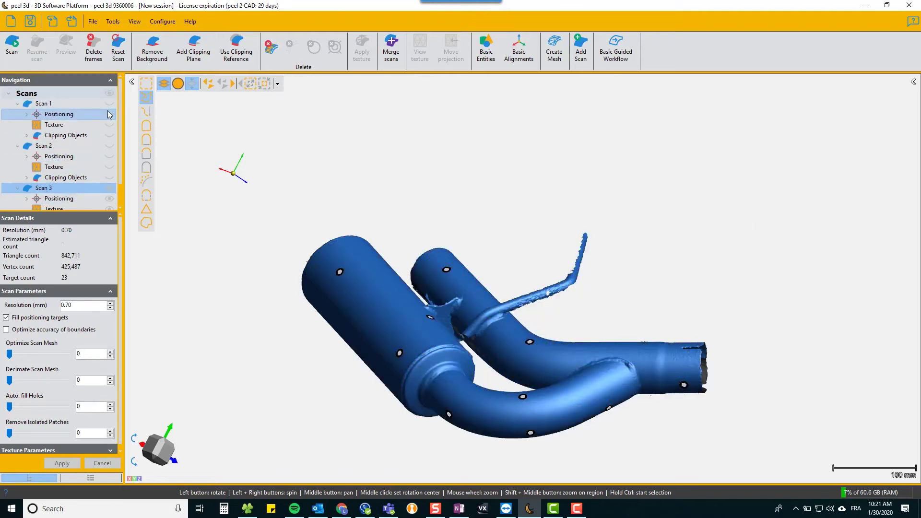
drag(423, 365, 435, 337)
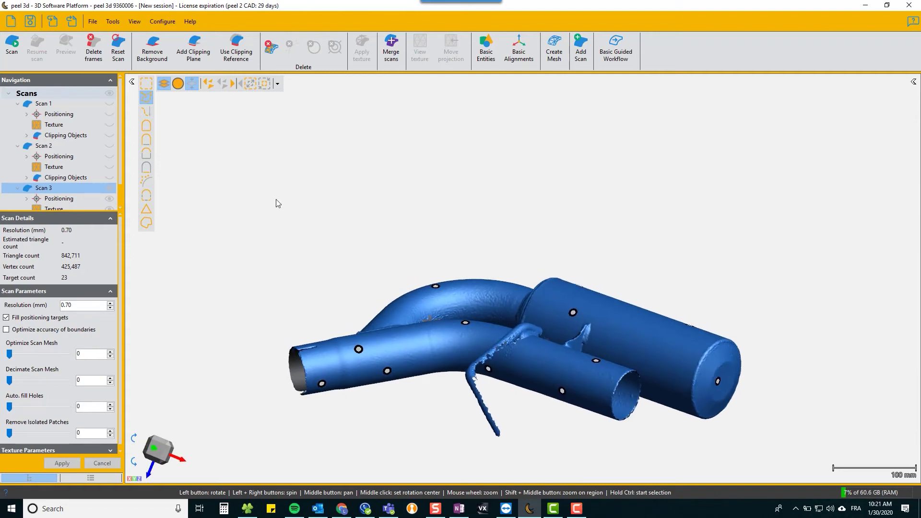
- Show Scan 1 and Scan 2 in place of Scan 3 and start a new merge of them by surface best fit
click(110, 188)
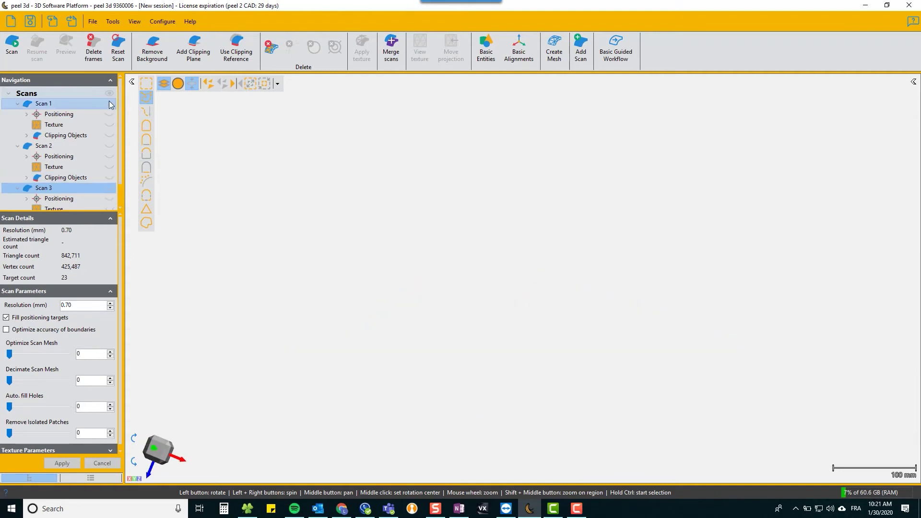
click(110, 146)
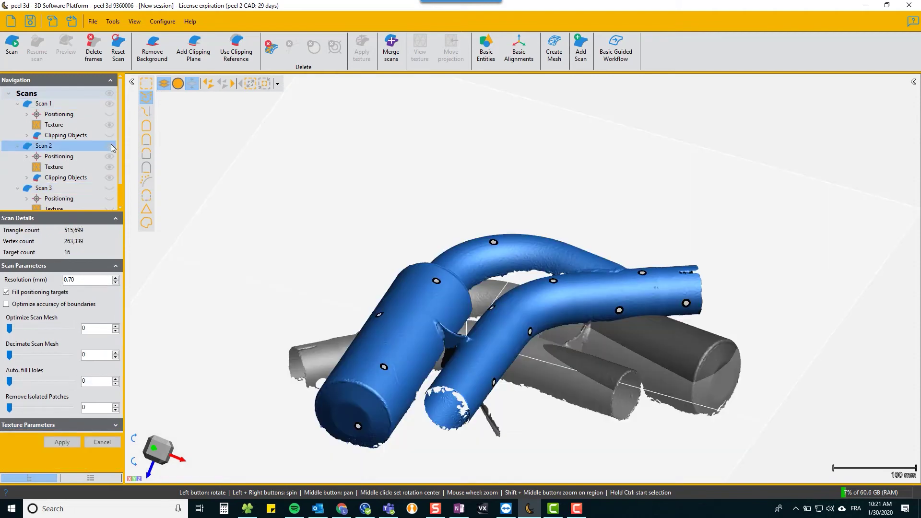
click(92, 114)
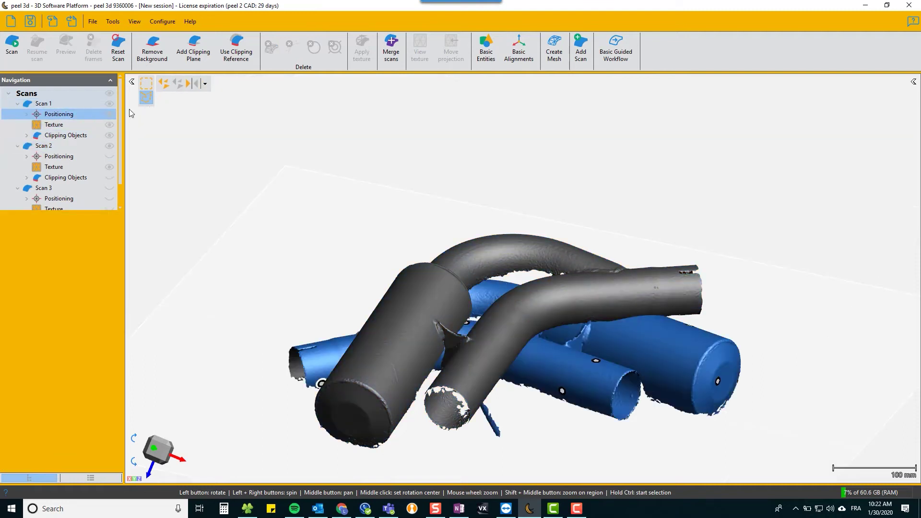
click(398, 50)
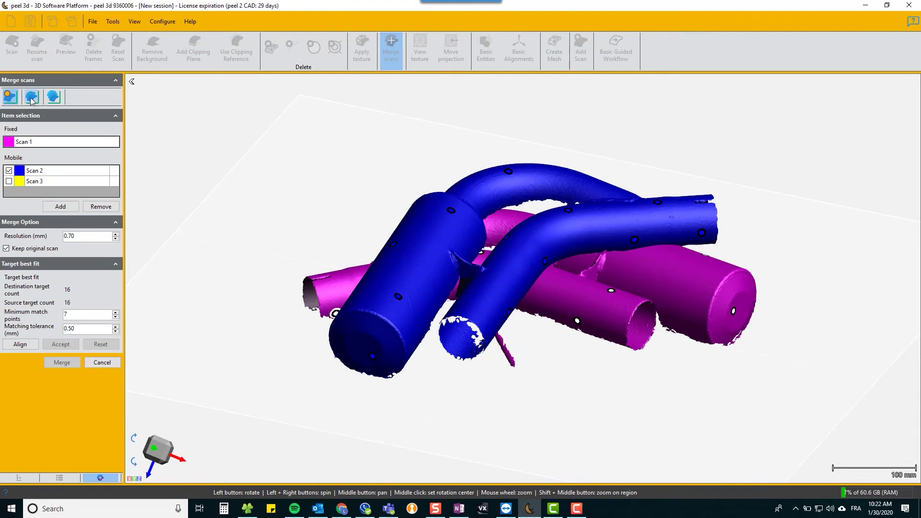
click(40, 99)
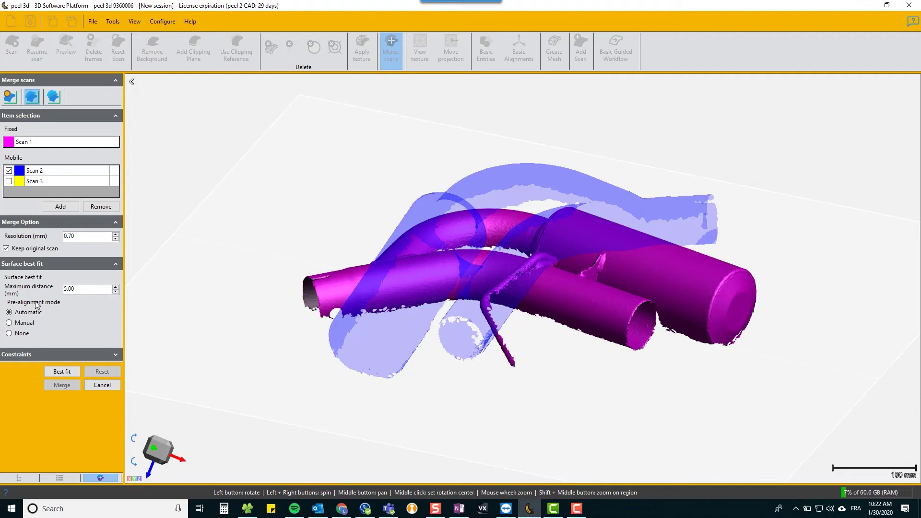
- Try the surface best fit with automatic pre-alignment and a 5.00 mm maximum distance, check the overlap, and reset the alignment
click(62, 372)
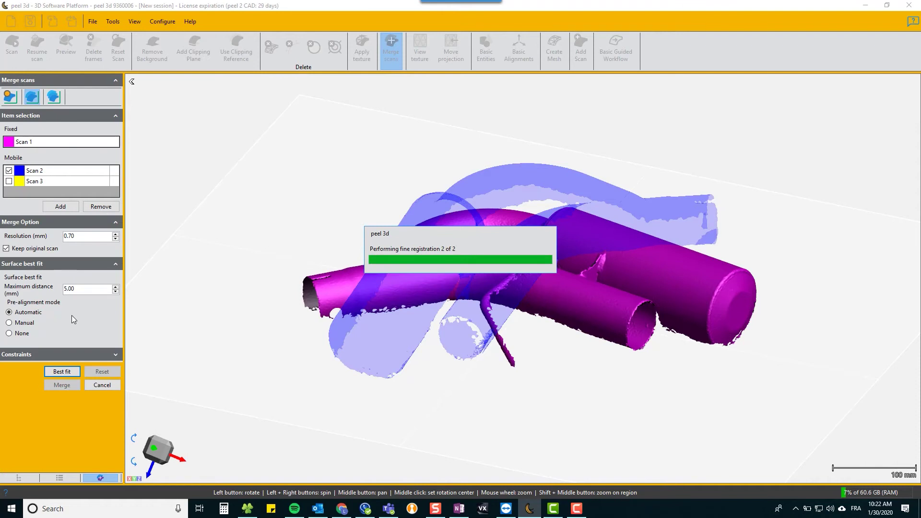
drag(598, 258, 576, 251)
drag(639, 306, 699, 281)
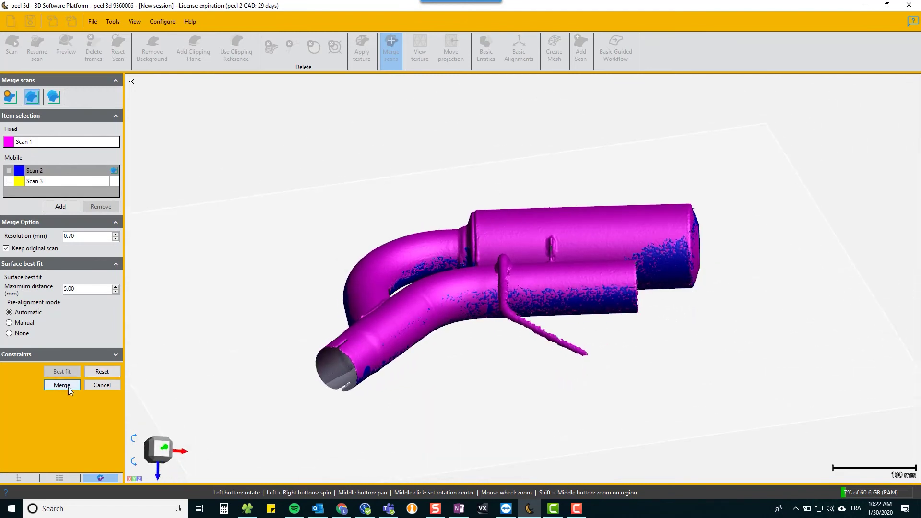
click(97, 373)
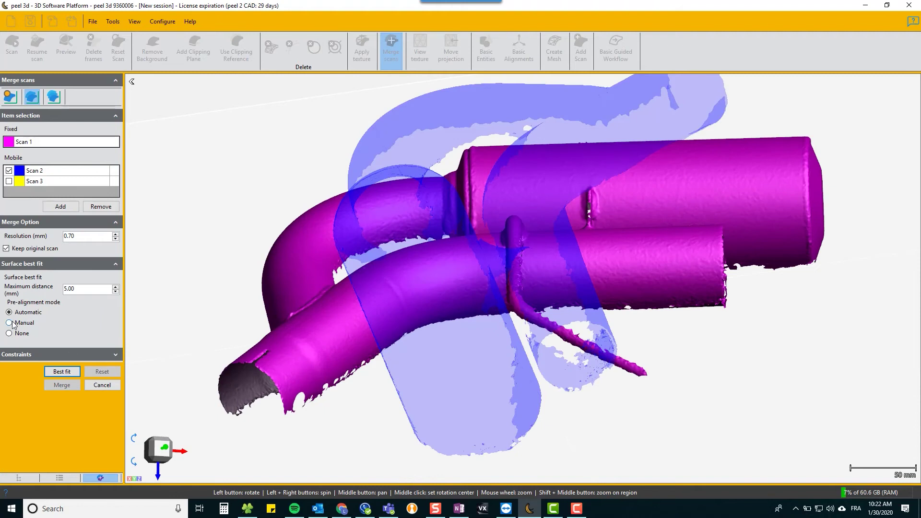
- Switch the surface best fit to manual pre-alignment and orient Scan 1 and Scan 2 alike for point picking
click(10, 323)
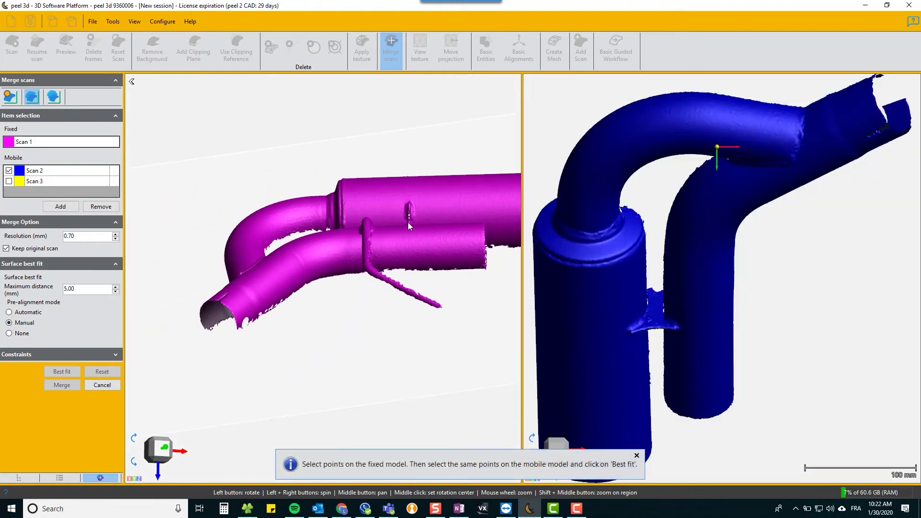
drag(661, 217, 718, 73)
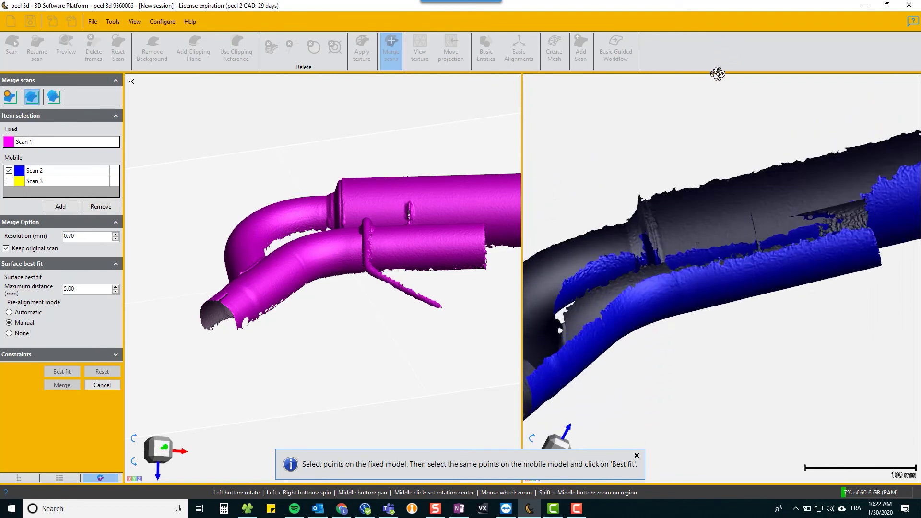
scroll(739, 144, down, 5)
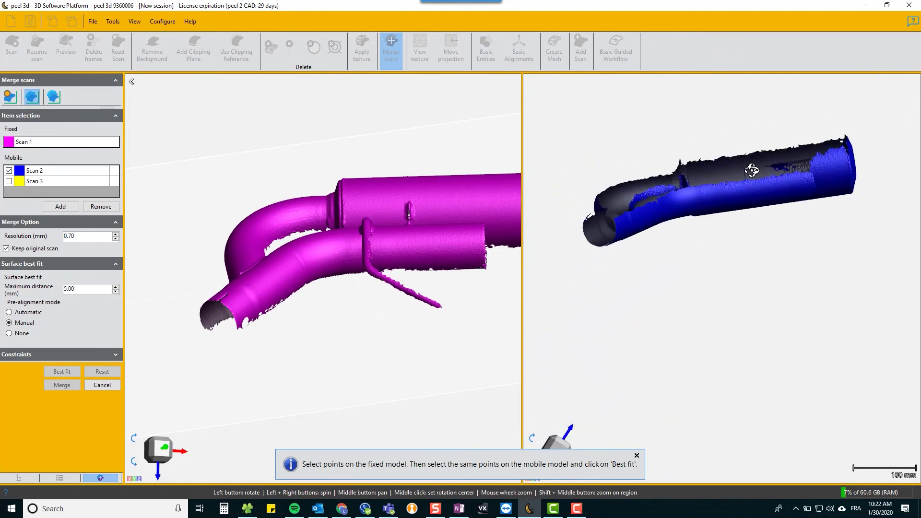
drag(752, 170, 752, 203)
mouse_move(479, 229)
mouse_down()
mouse_move(481, 208)
mouse_move(484, 216)
mouse_up()
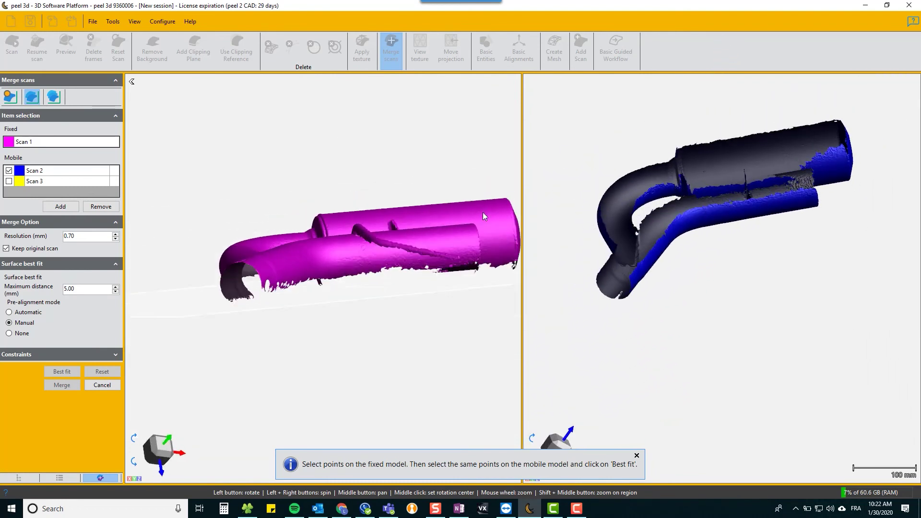
drag(695, 234, 691, 204)
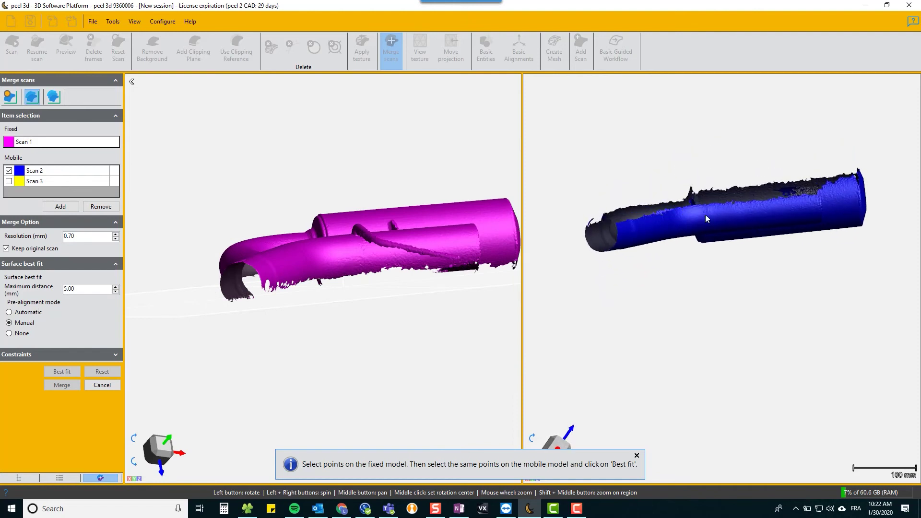
scroll(707, 219, up, 4)
scroll(381, 249, up, 4)
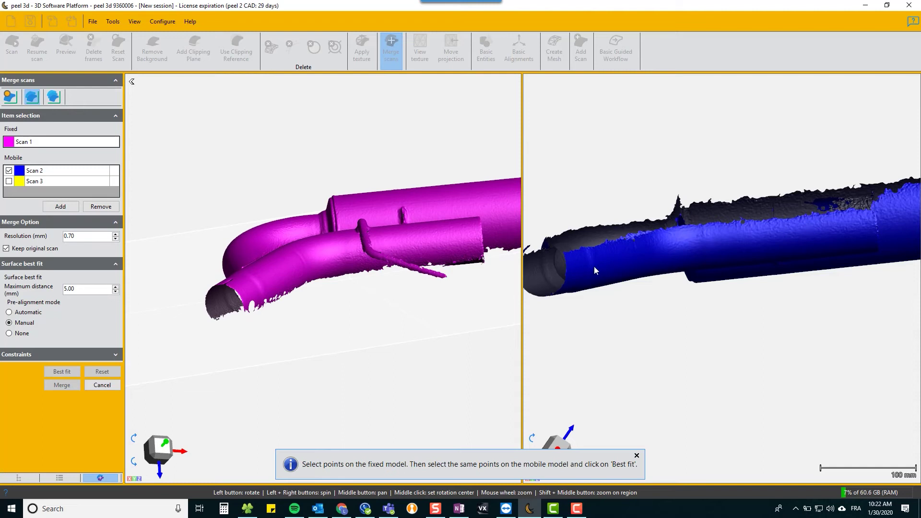
- Pick two matching point pairs on Scan 1 and Scan 2, one near each open end of the long pipe
click(616, 262)
drag(485, 263, 365, 278)
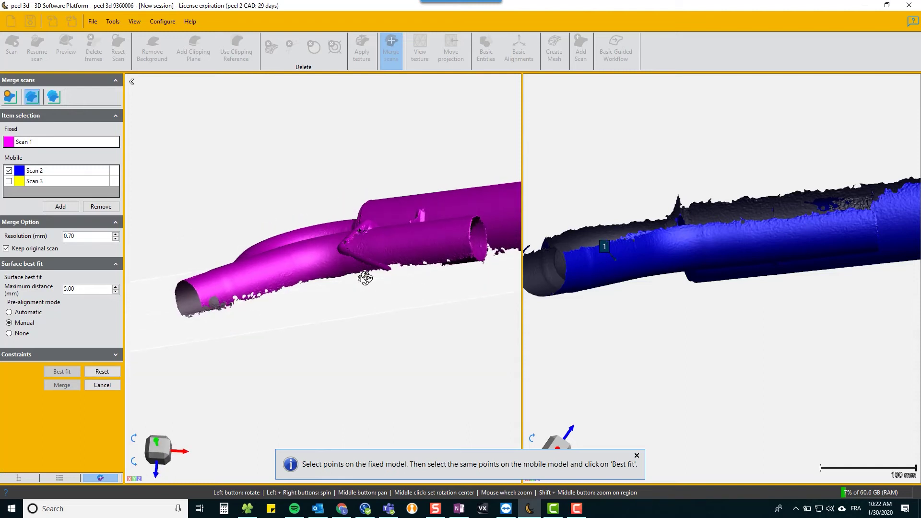
drag(365, 278, 366, 277)
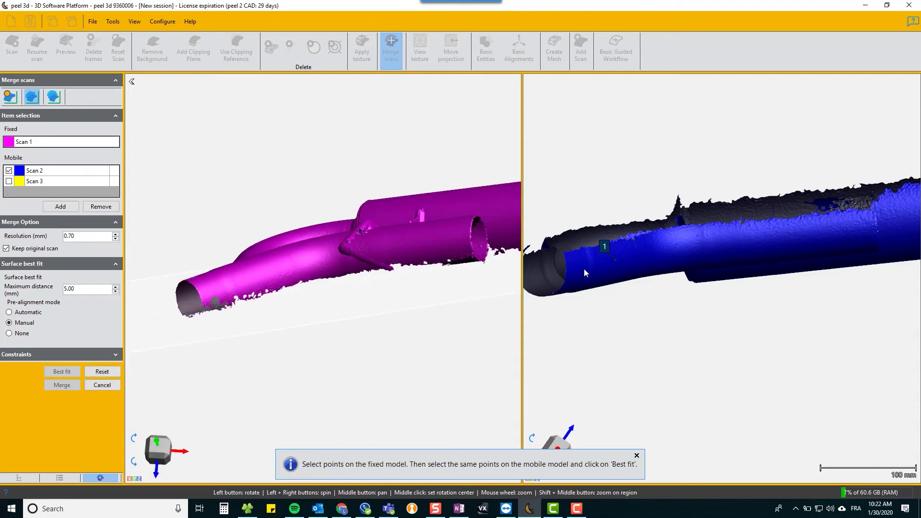
click(235, 292)
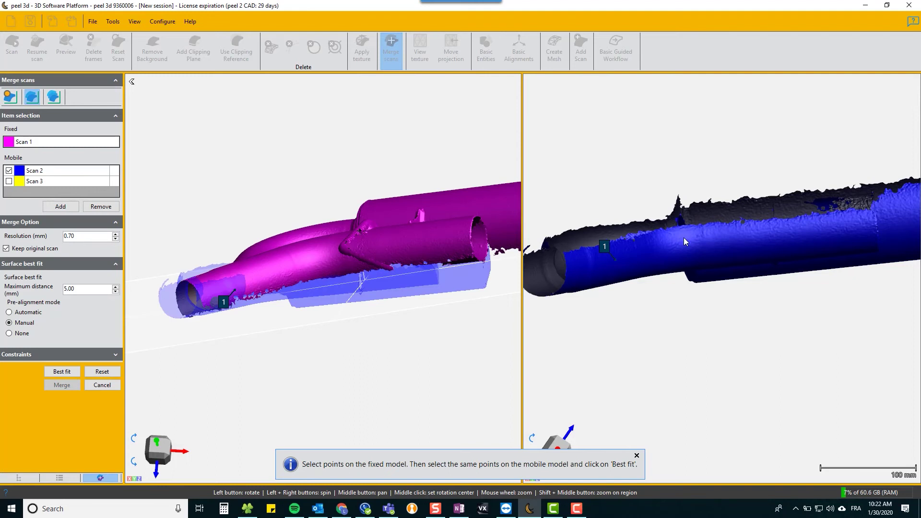
drag(686, 241, 583, 262)
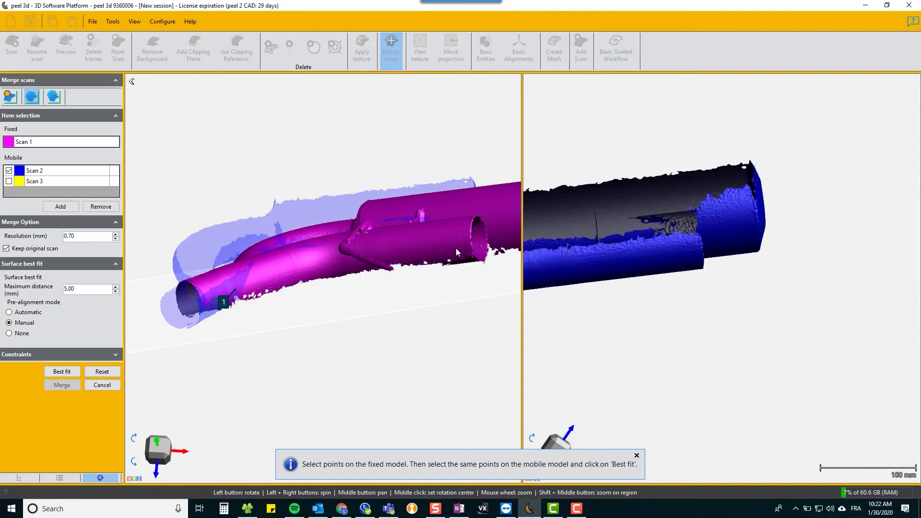
click(692, 250)
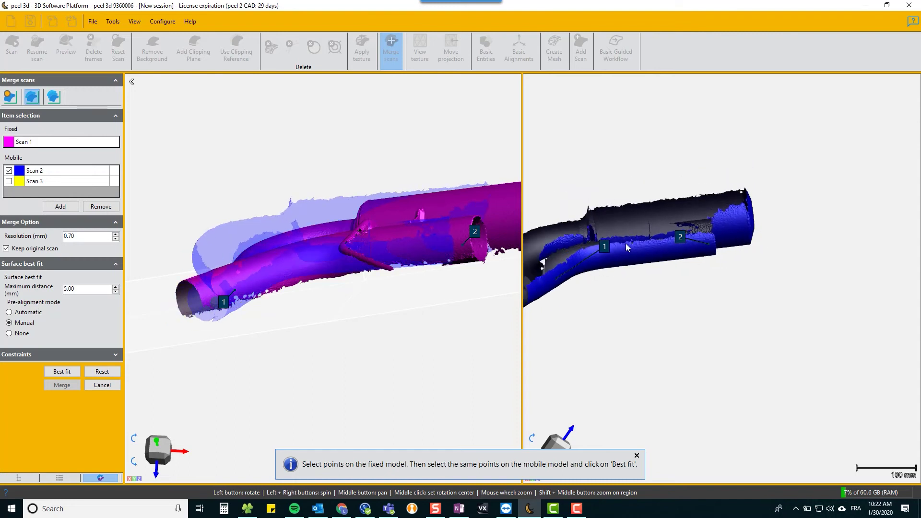
- Pick a third matching point pair on Scan 1 and Scan 2, beside the collar where the curved pipe enters the muffler
drag(632, 232, 725, 280)
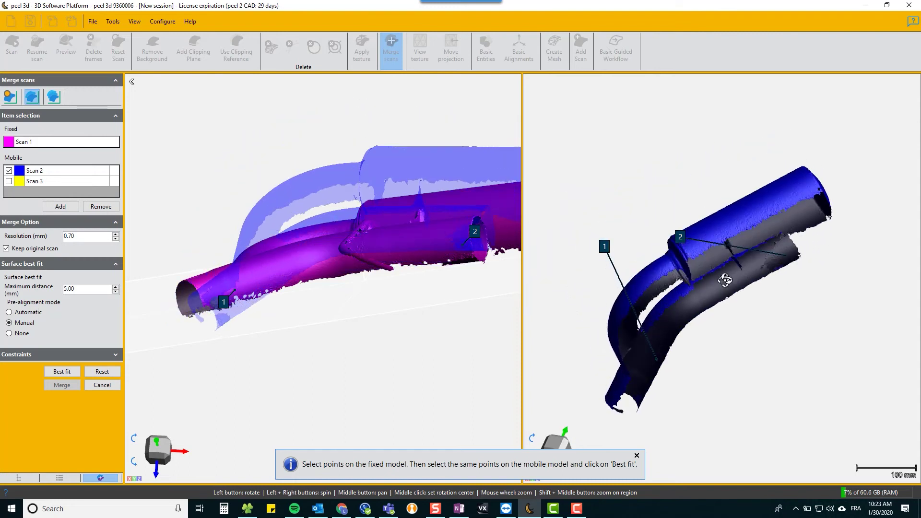
drag(432, 220, 431, 294)
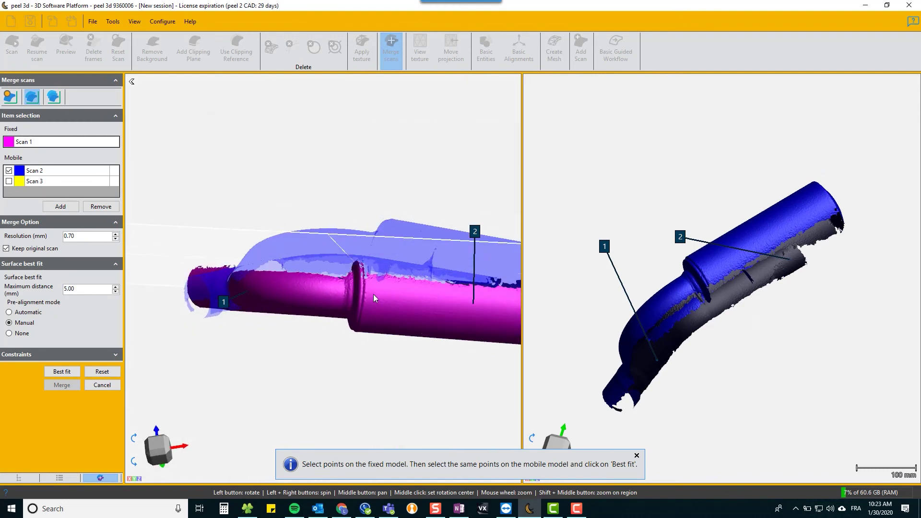
drag(719, 264, 729, 298)
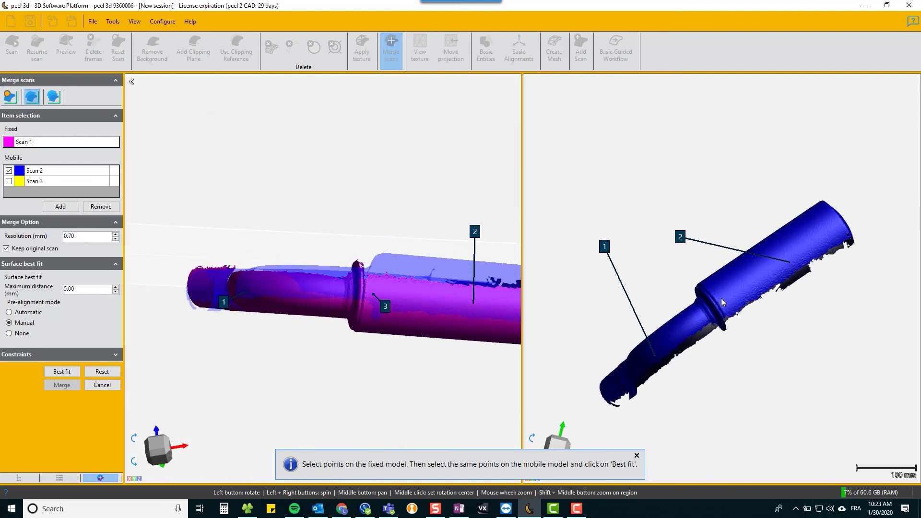
click(721, 298)
- Run the surface best fit from the three point pairs, check the overlap of both scans, and merge them
drag(436, 304, 460, 264)
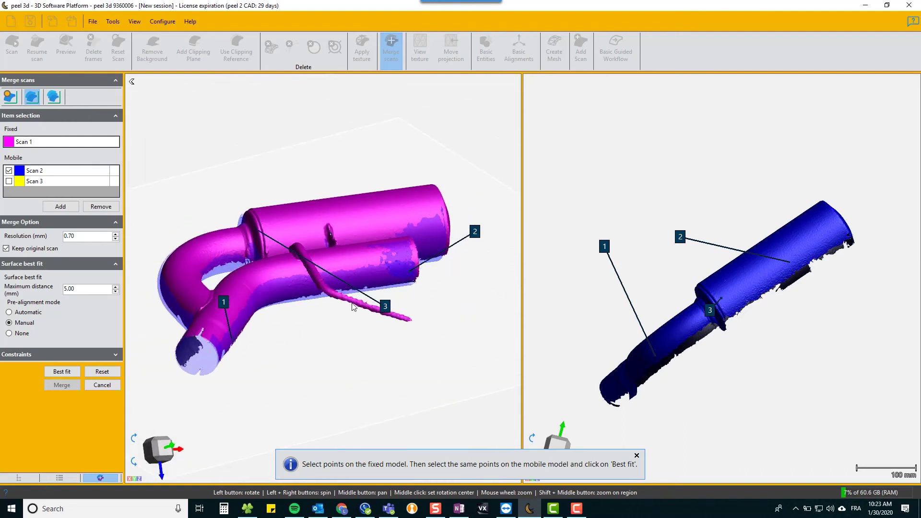
click(63, 373)
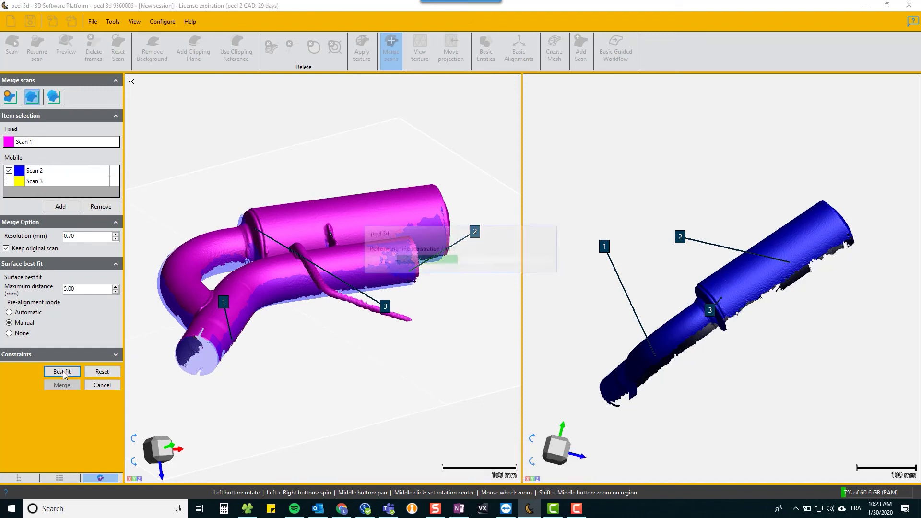
mouse_move(432, 257)
mouse_down()
mouse_move(418, 246)
mouse_move(405, 261)
mouse_move(385, 260)
mouse_move(413, 245)
mouse_move(420, 253)
mouse_up()
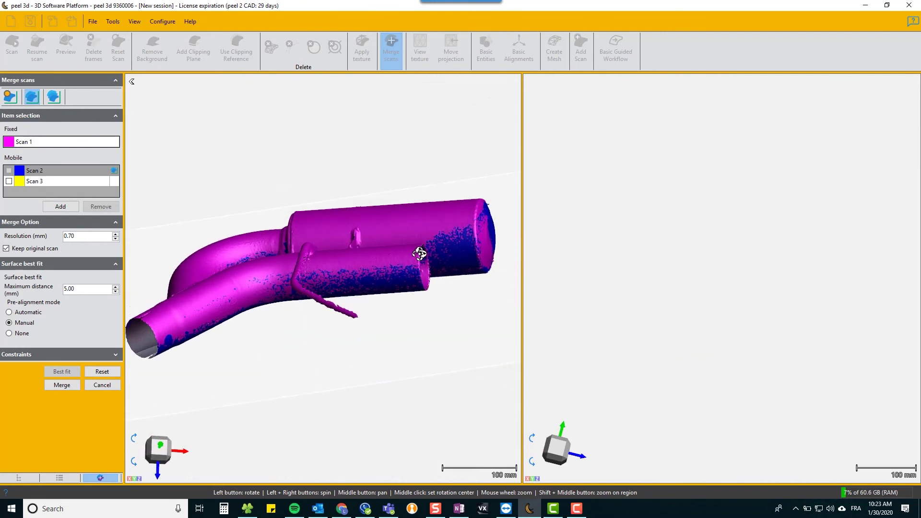
click(68, 386)
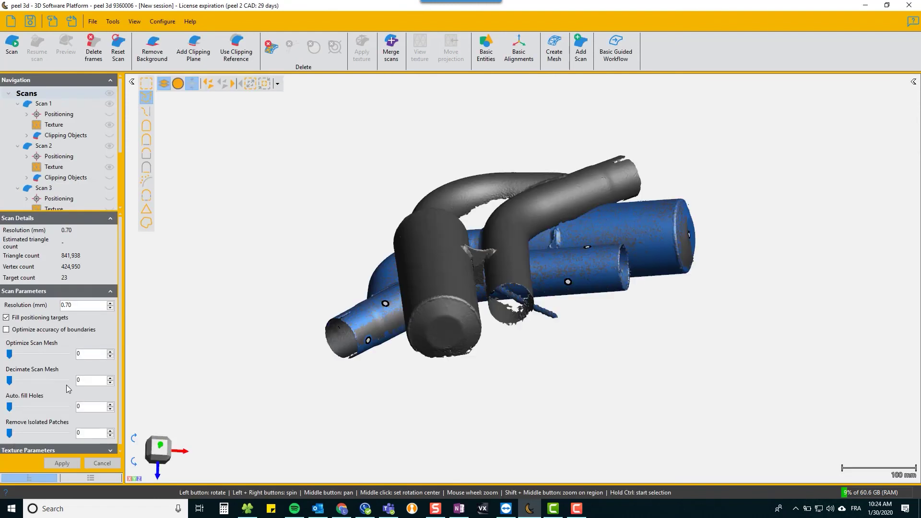
- Hide Scan 1 and Scan 2 and inspect the merged exhaust scan on its own
click(111, 104)
click(110, 147)
scroll(62, 182, down, 1)
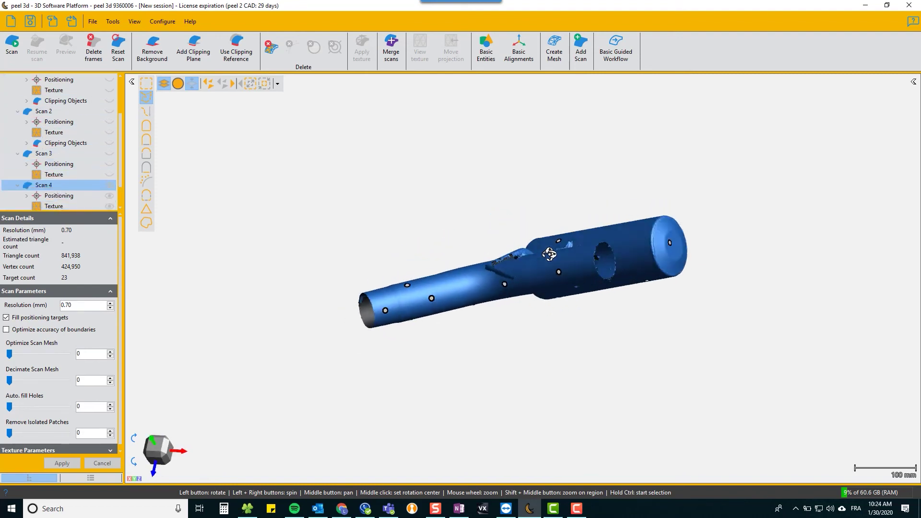
scroll(562, 259, up, 5)
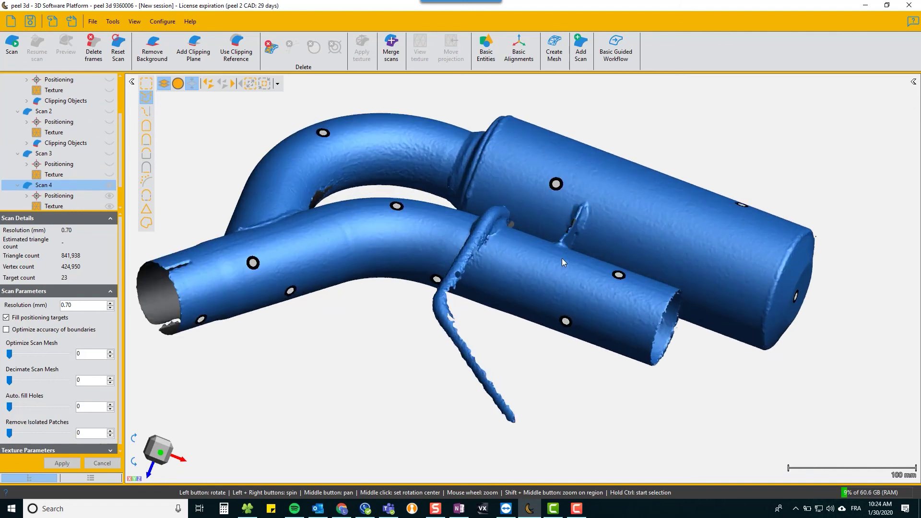